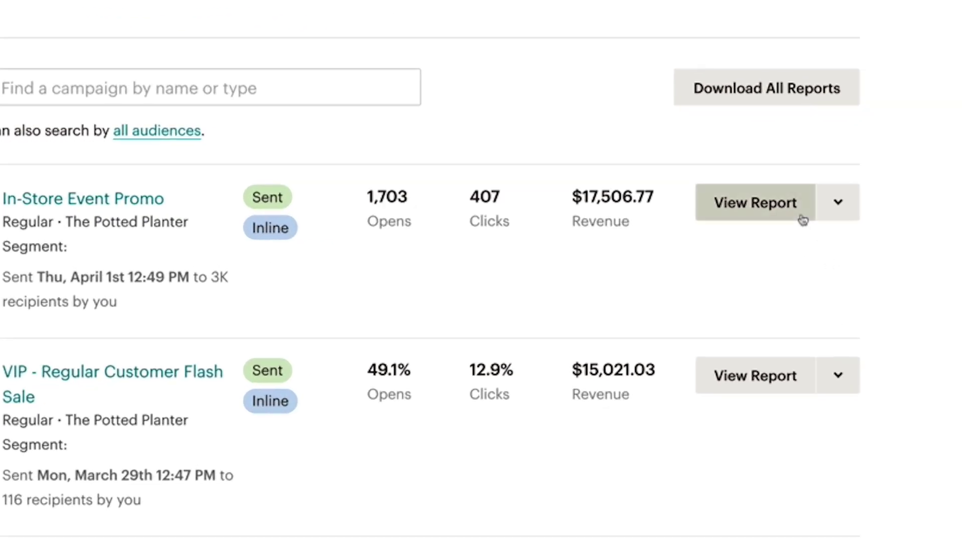
# Step: Open the In-Store Event Promo report and scroll through click performance, benchmarking, demographics and 24-hour performance
pyautogui.click(802, 220)
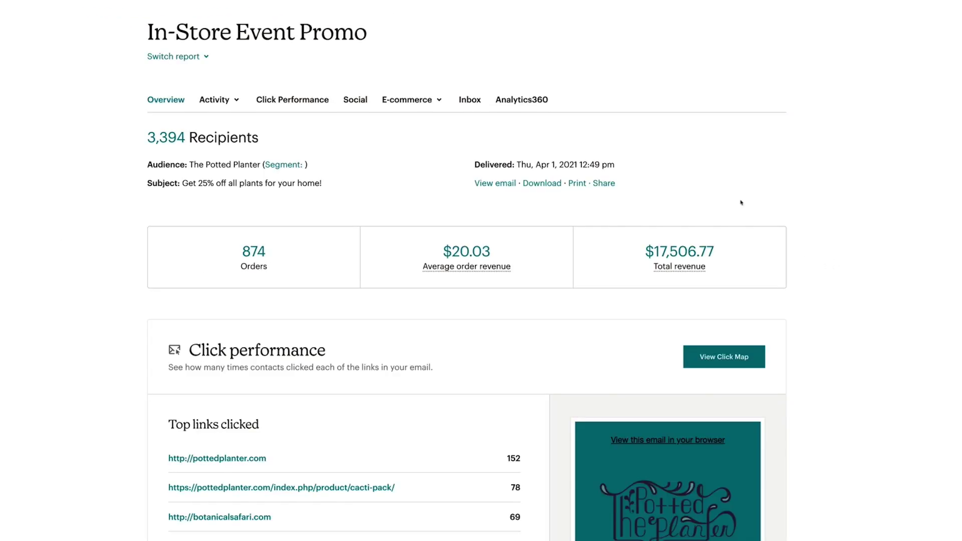
pyautogui.scroll(-15, 741, 202)
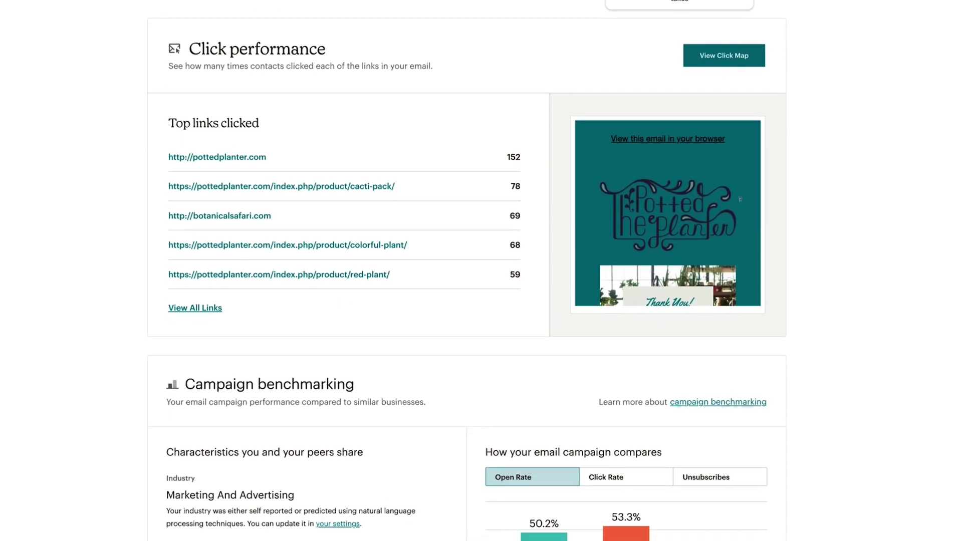
pyautogui.scroll(-19, 741, 203)
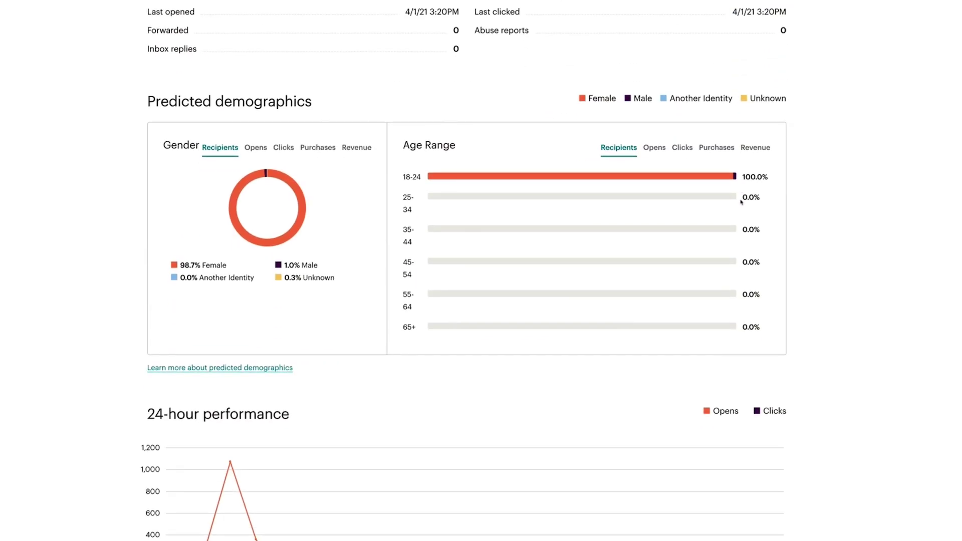
pyautogui.scroll(-2, 741, 203)
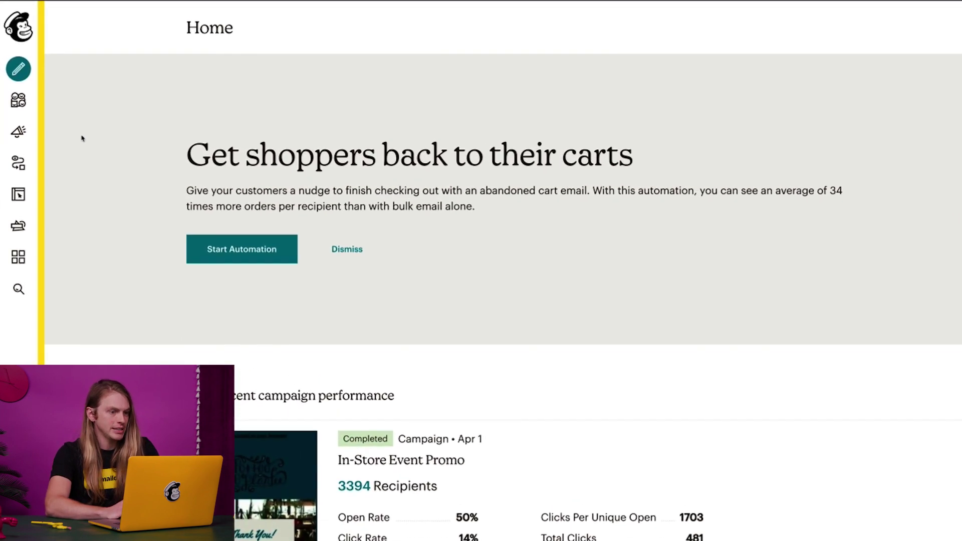
# Step: Go to Campaigns > Reports and filter the reports to The Potted Planter audience
pyautogui.click(18, 131)
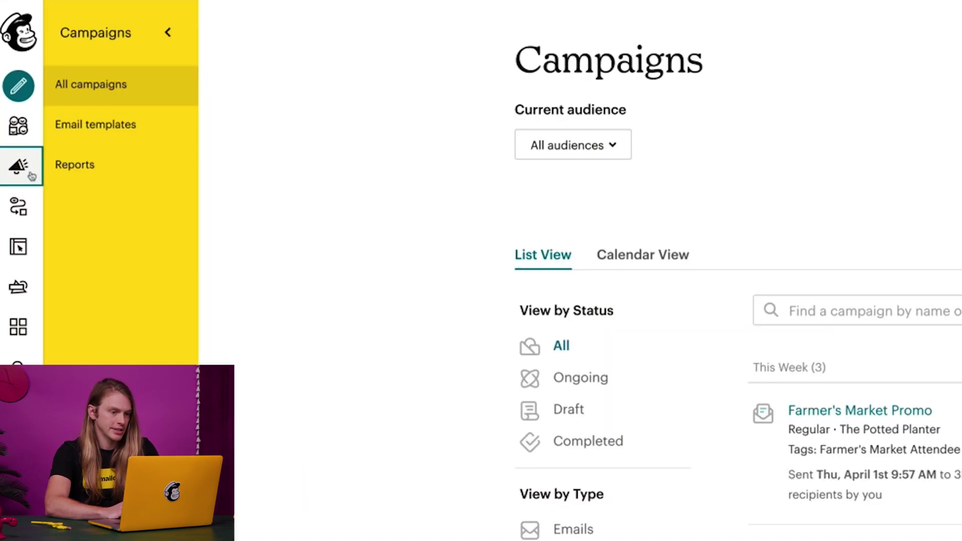
pyautogui.click(87, 179)
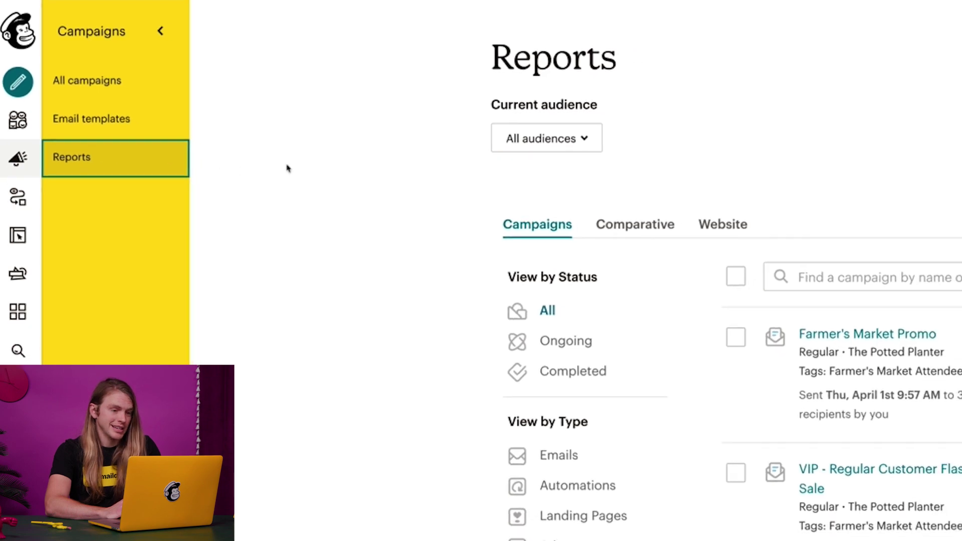
pyautogui.click(537, 156)
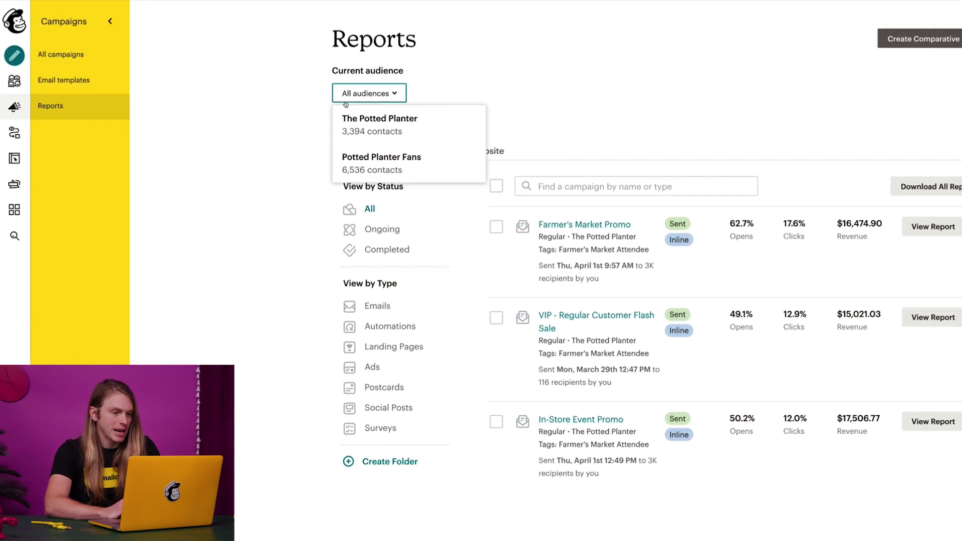
pyautogui.click(384, 145)
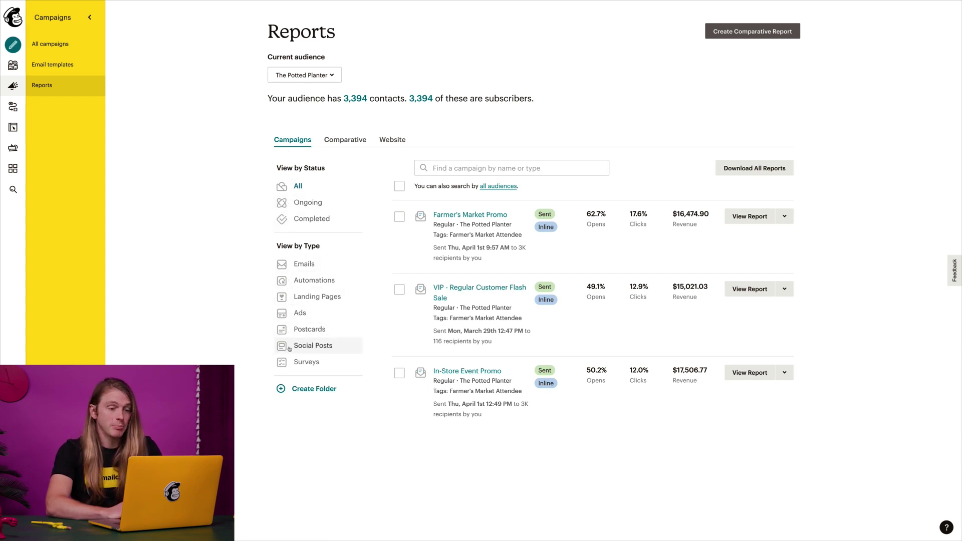
pyautogui.click(336, 145)
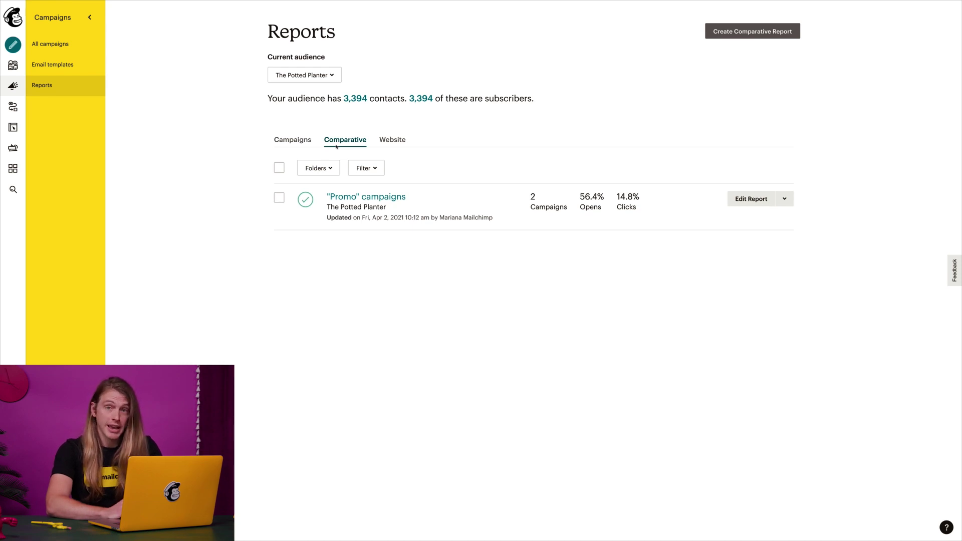
pyautogui.click(385, 146)
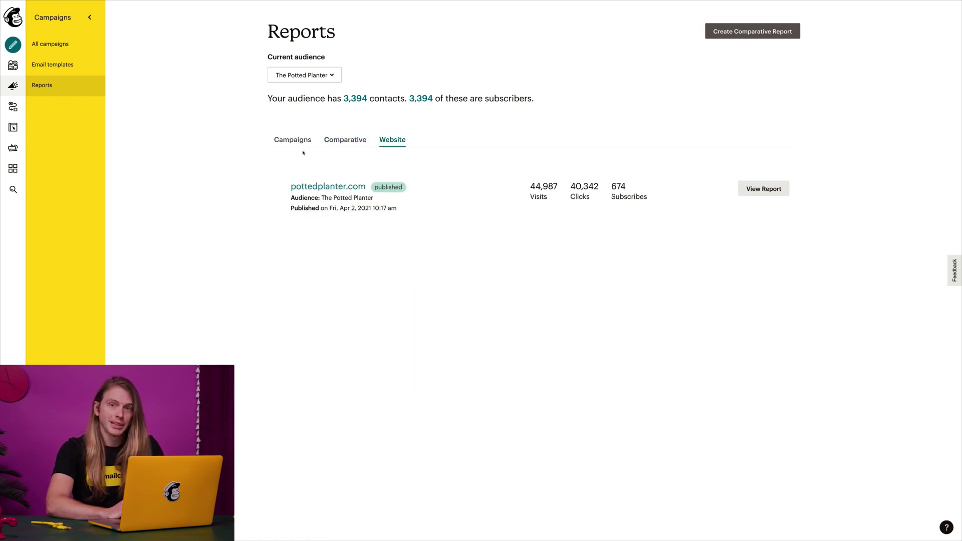
pyautogui.click(283, 147)
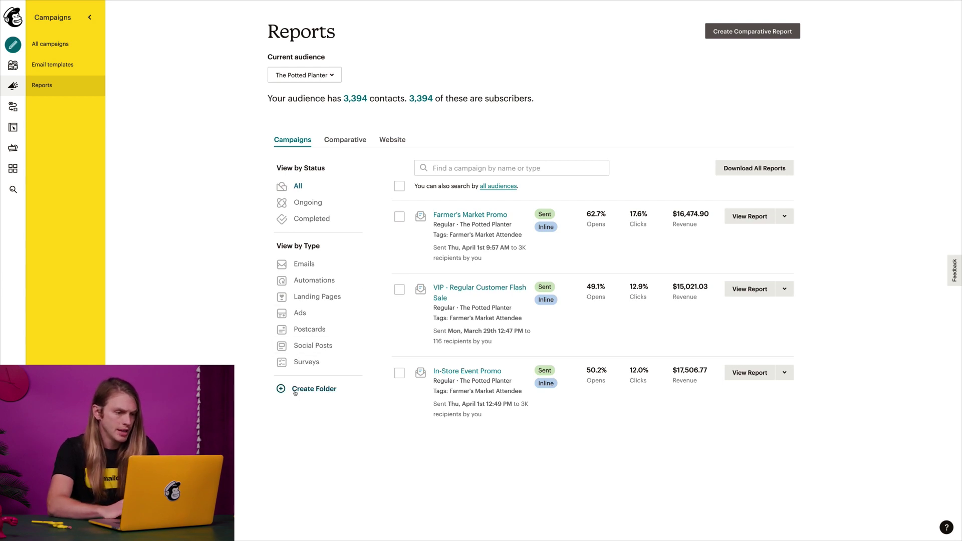
# Step: Show only email campaign reports, check the Revenue chart, then return to the Overview chart
pyautogui.click(303, 269)
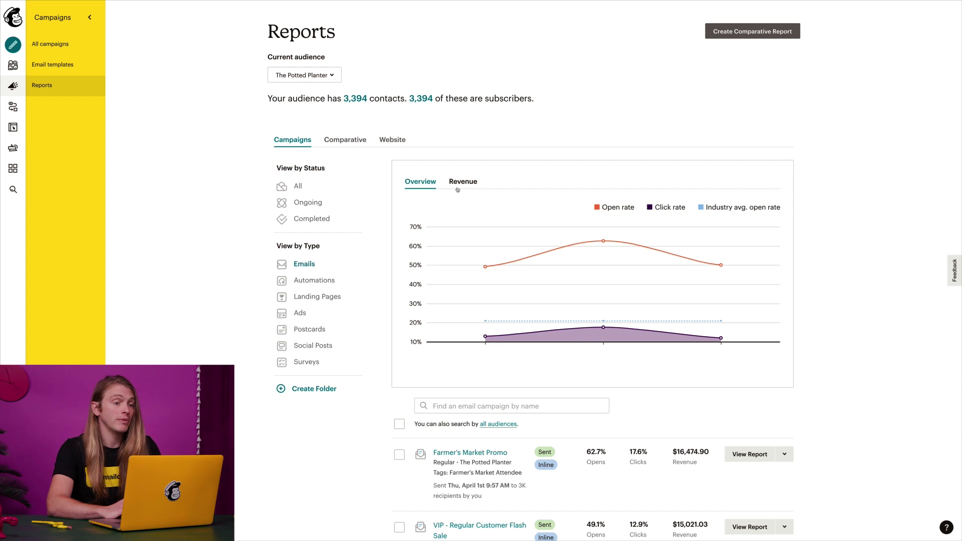
pyautogui.click(458, 185)
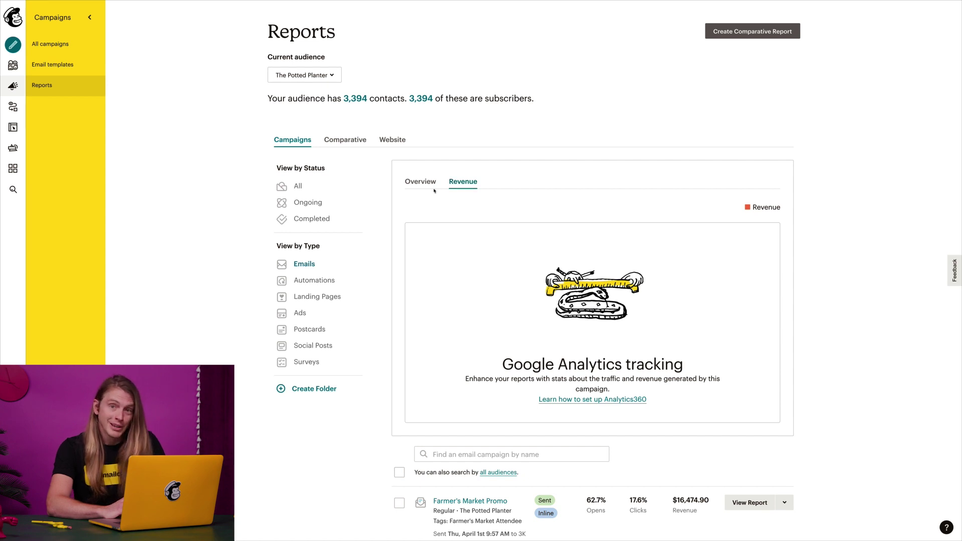
pyautogui.click(410, 188)
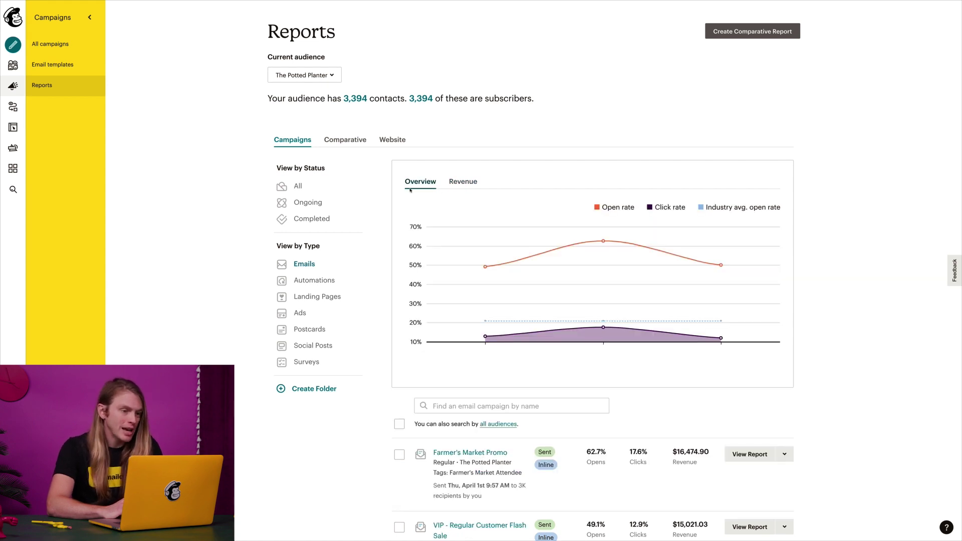
# Step: Scroll to the campaign list and open the more-actions dropdown for the Farmer's Market Promo report
pyautogui.scroll(-4, 410, 190)
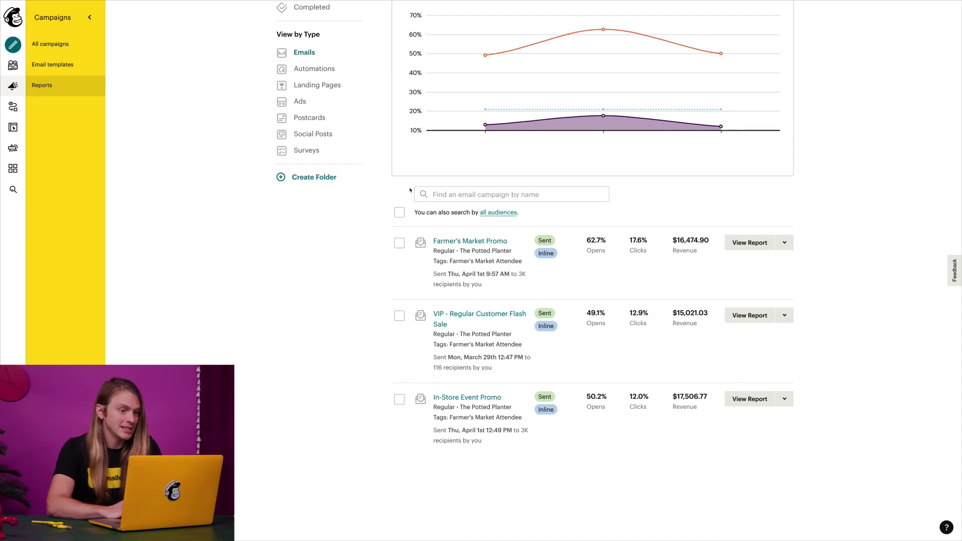
pyautogui.moveTo(572, 241)
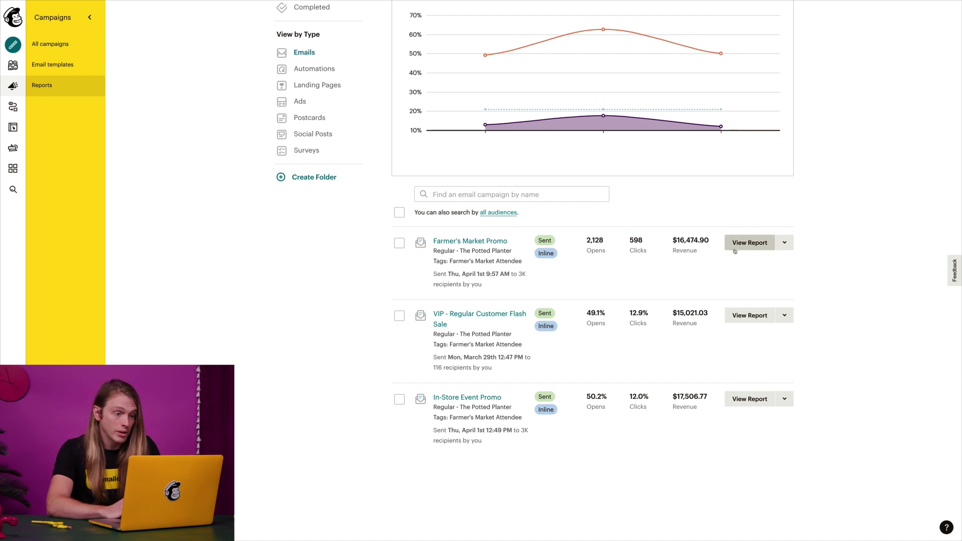
pyautogui.click(784, 249)
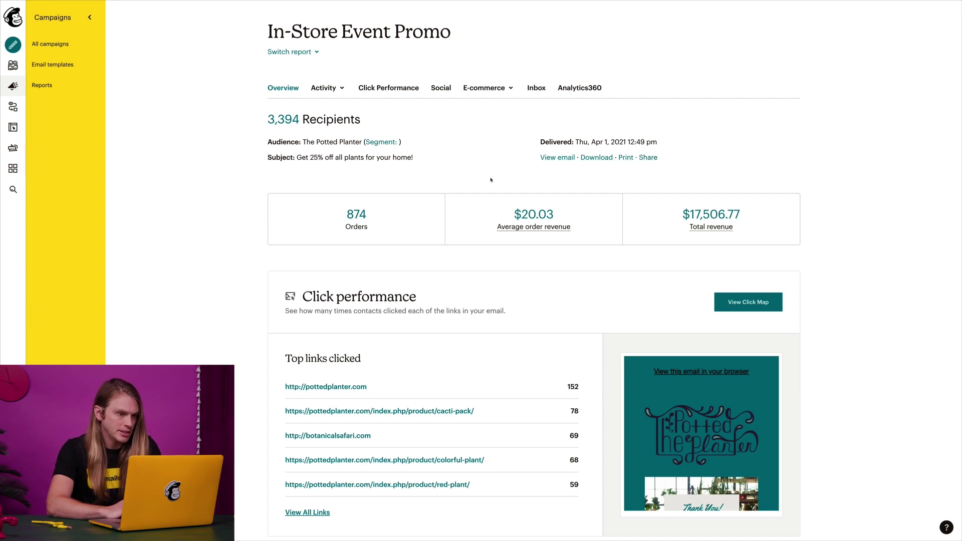
# Step: Scroll the In-Store Event Promo report to Click performance, where pottedplanter.com leads with 152 clicks
pyautogui.scroll(-2, 484, 187)
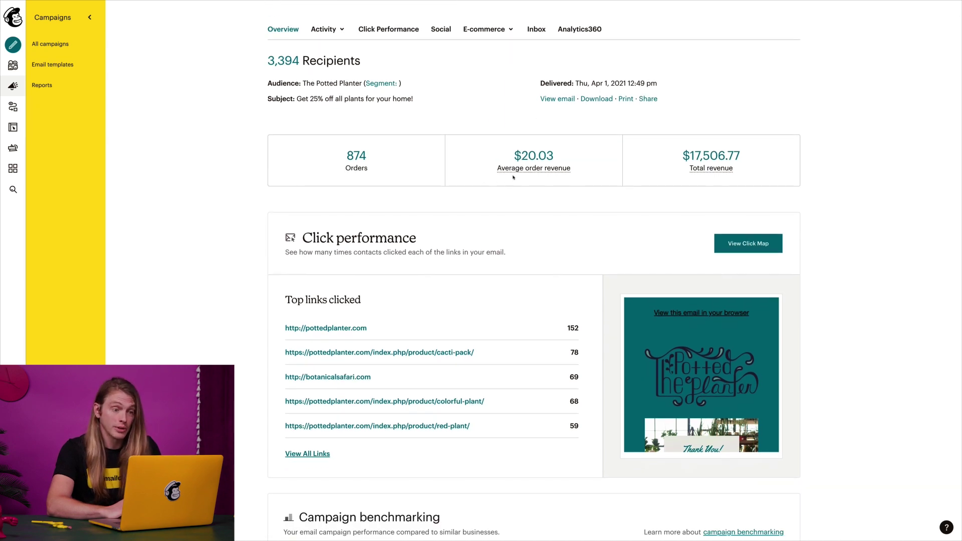
pyautogui.moveTo(516, 171)
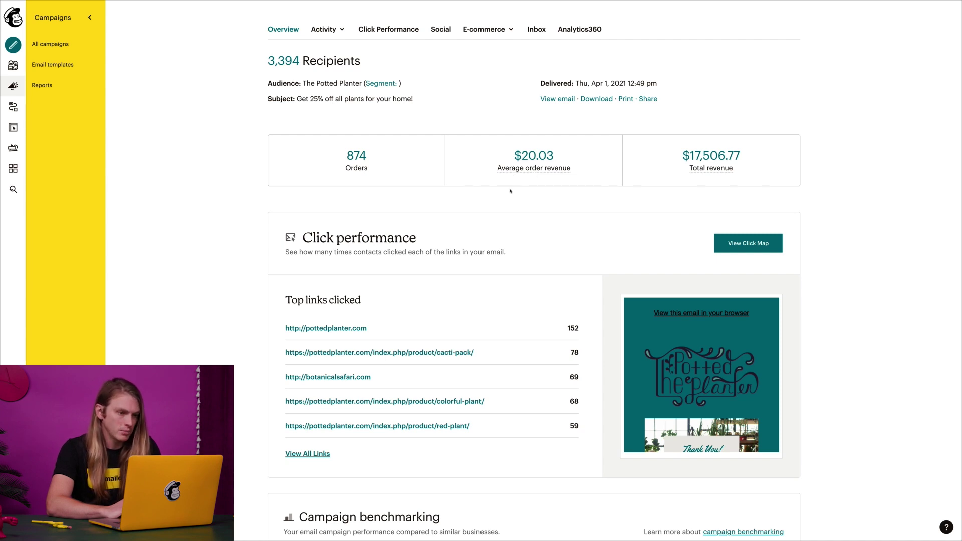
pyautogui.scroll(-3, 510, 191)
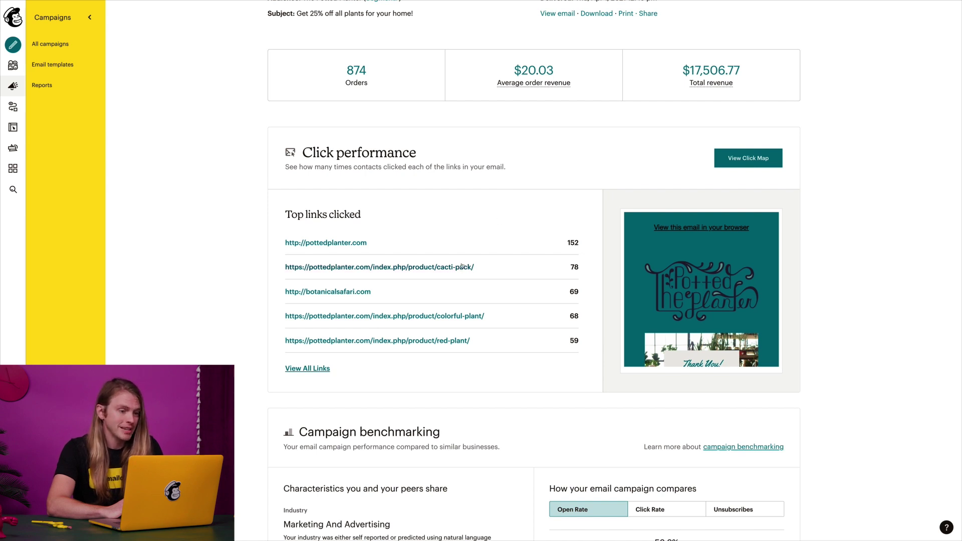
pyautogui.click(721, 167)
pyautogui.scroll(-6, 420, 299)
pyautogui.scroll(-8, 420, 299)
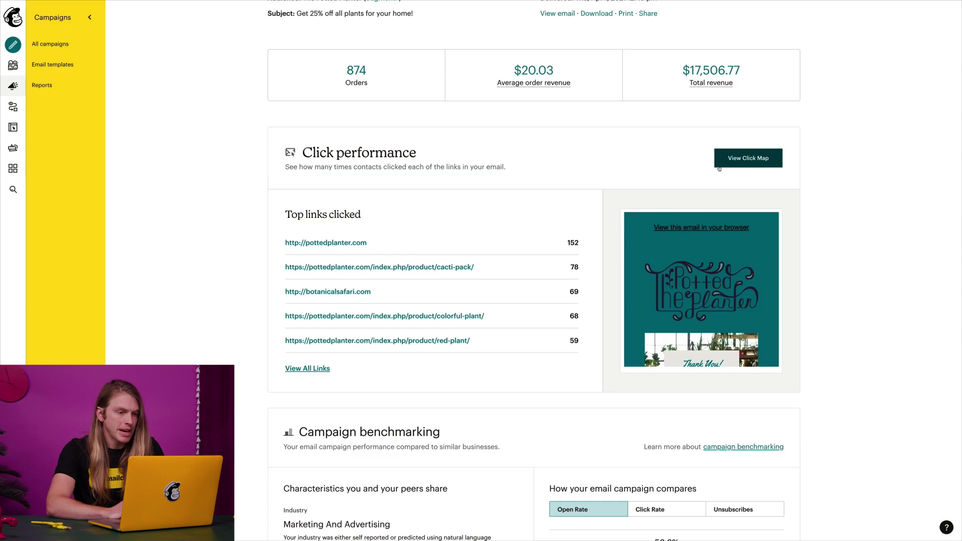
pyautogui.scroll(-5, 719, 169)
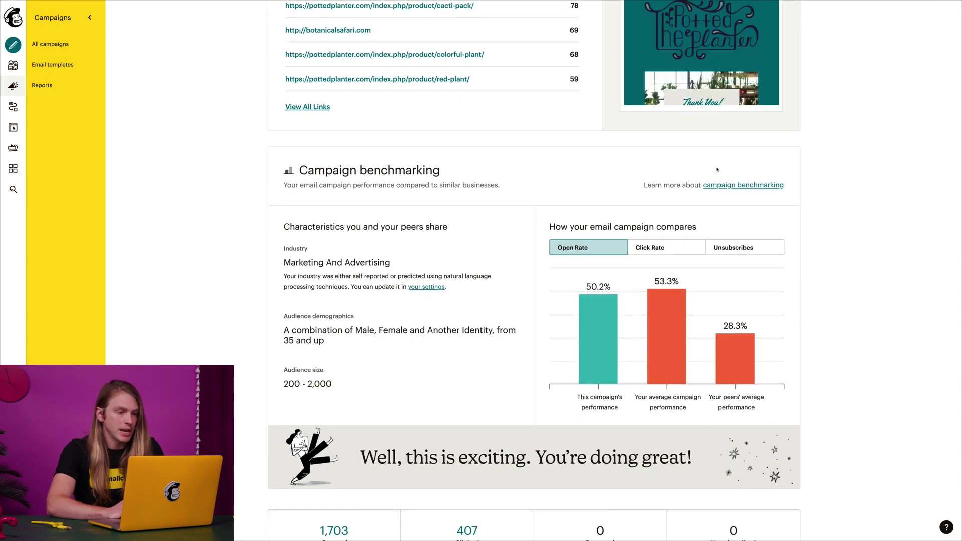
pyautogui.click(663, 249)
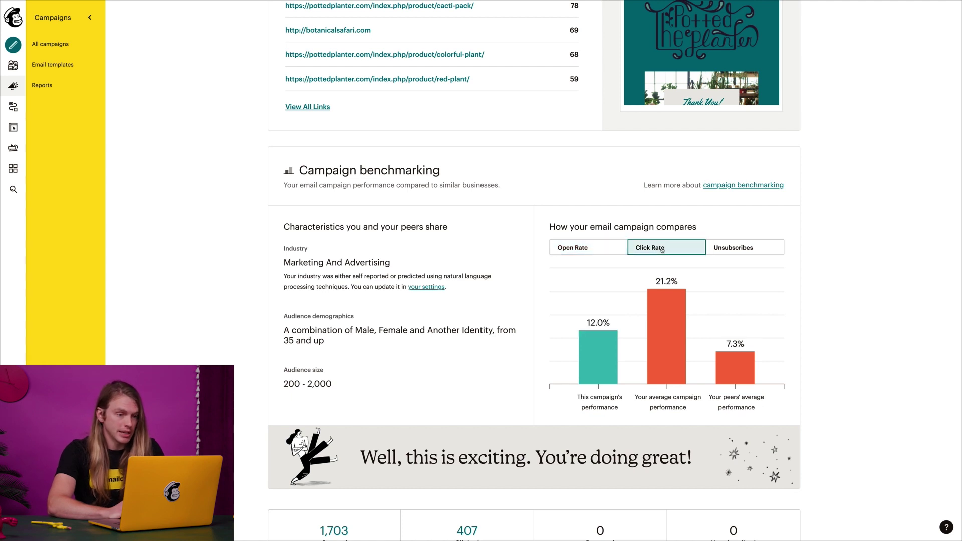
pyautogui.click(714, 250)
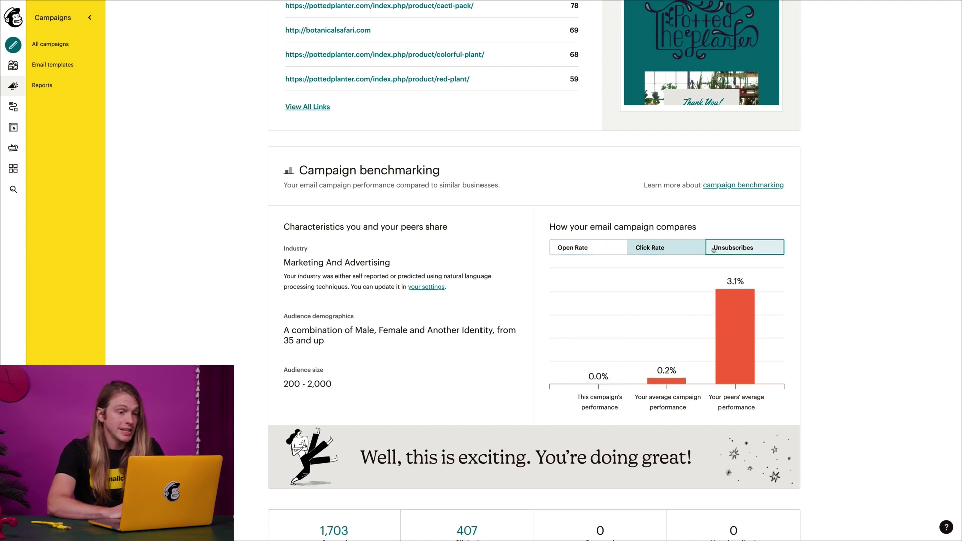
pyautogui.click(619, 253)
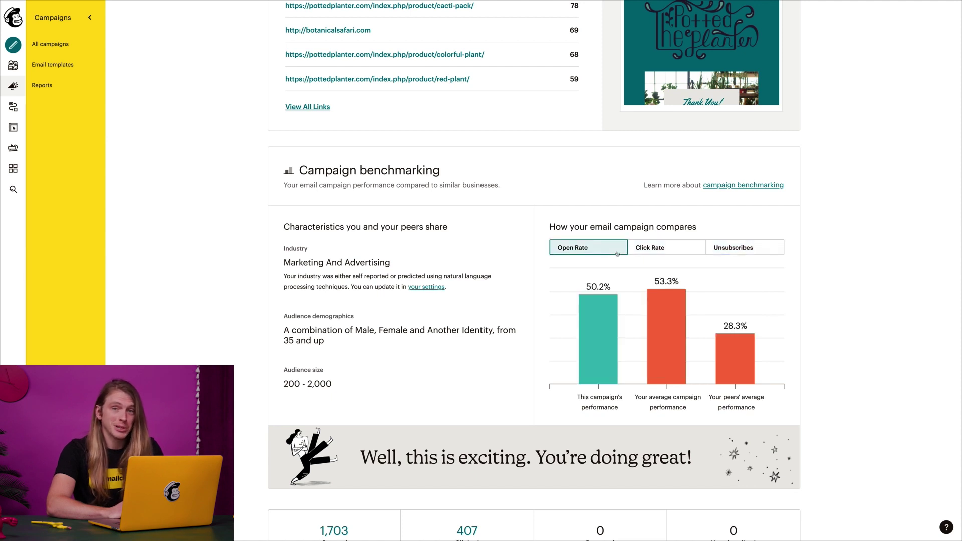
pyautogui.scroll(-6, 617, 254)
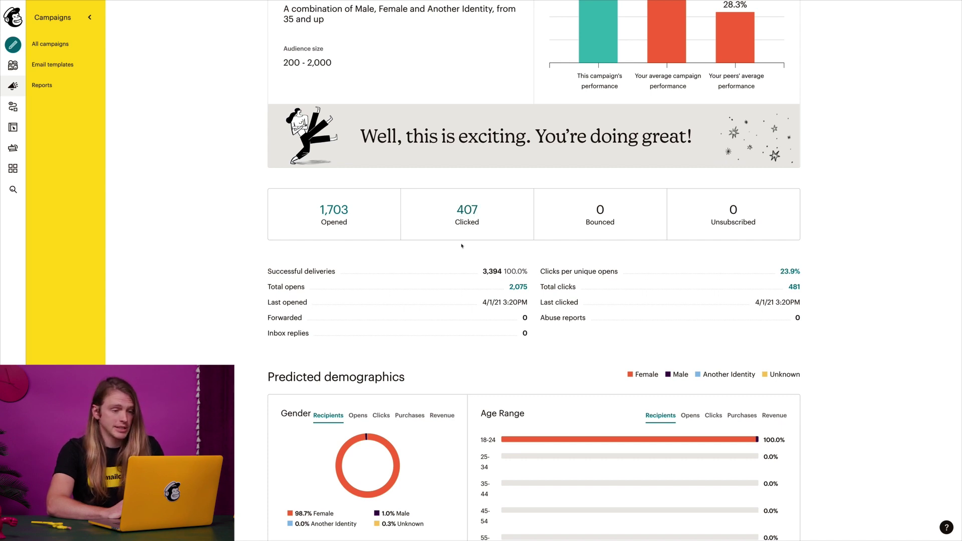
# Step: Switch predicted demographics to Clicks for gender and to Opens, then Clicks, for age range
pyautogui.scroll(-4, 462, 246)
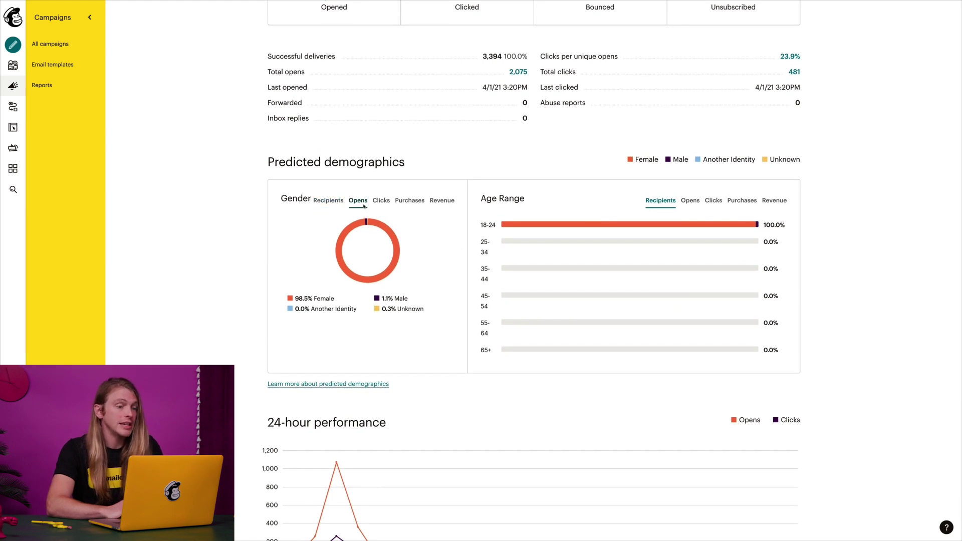
pyautogui.click(381, 201)
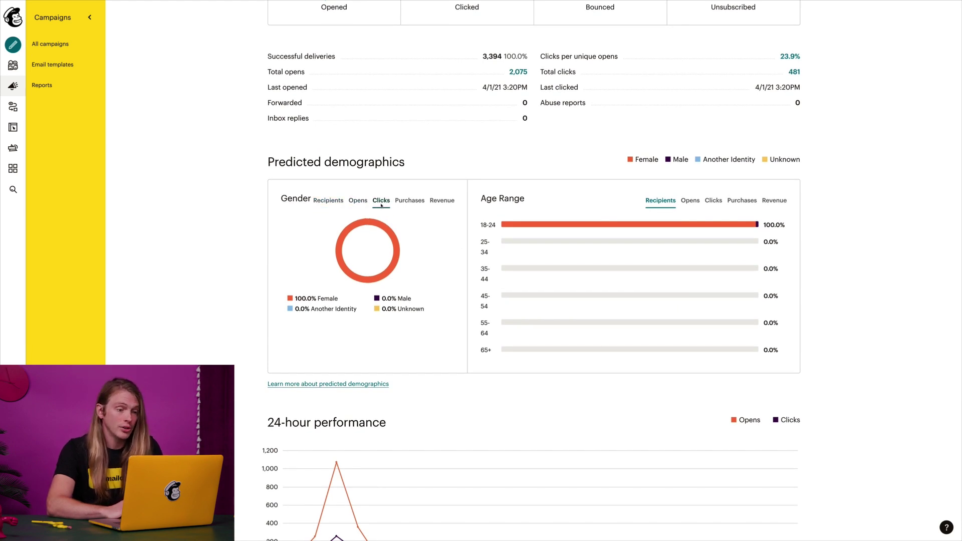
pyautogui.click(690, 201)
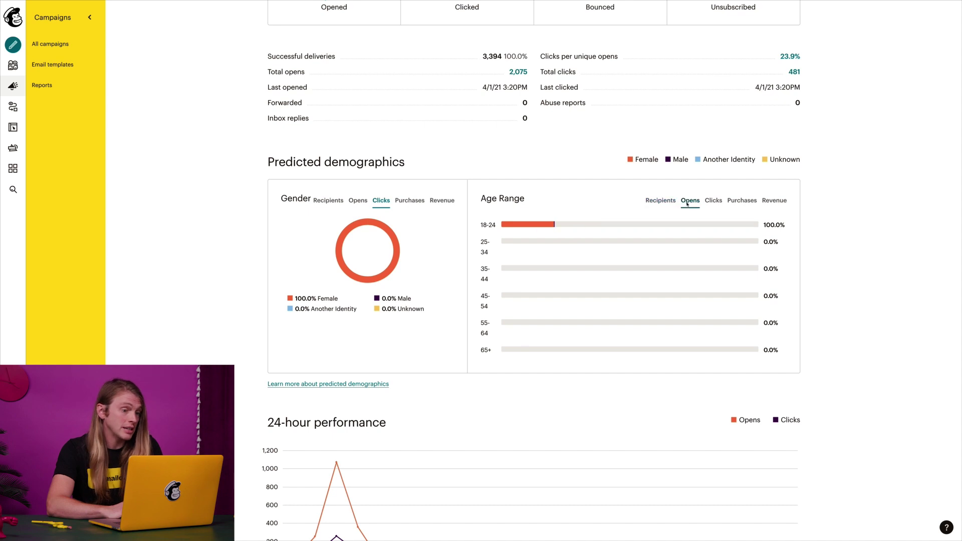
pyautogui.click(713, 201)
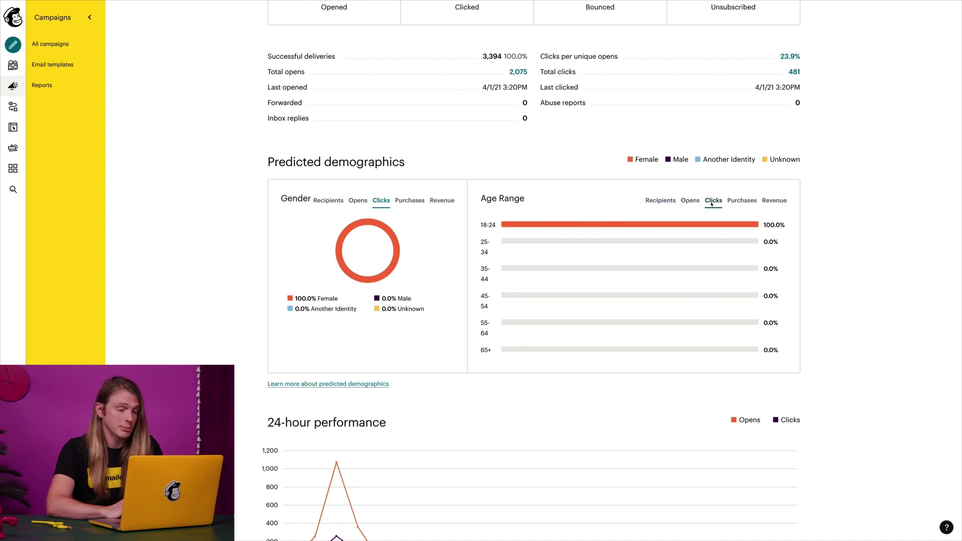
# Step: Inspect the 24-hour performance chart's 2:00PM peak of 1,074 opens and 258 clicks
pyautogui.scroll(-6, 712, 204)
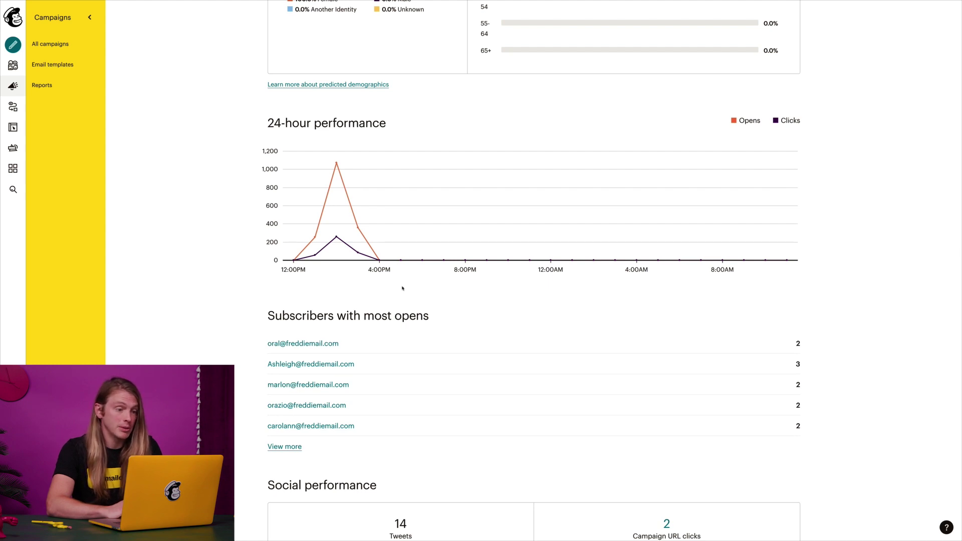
pyautogui.moveTo(335, 251)
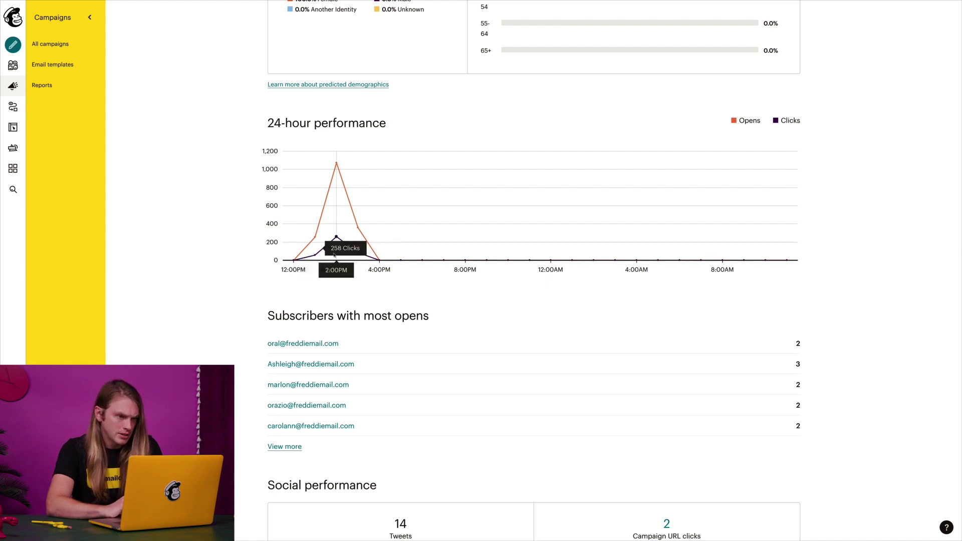
pyautogui.moveTo(339, 182)
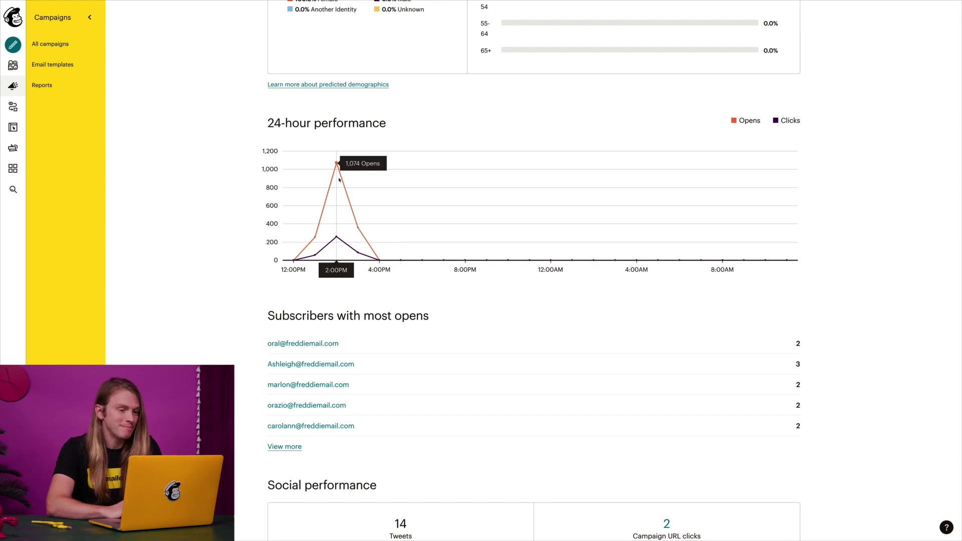
# Step: Zoom the Top locations by opens map into the USA, then return to the report top
pyautogui.scroll(-5, 339, 181)
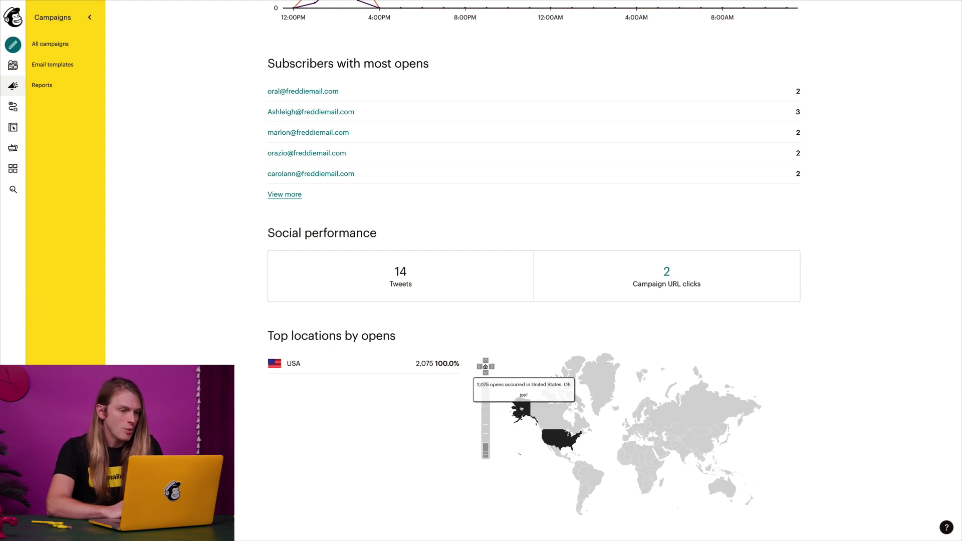
pyautogui.click(557, 436)
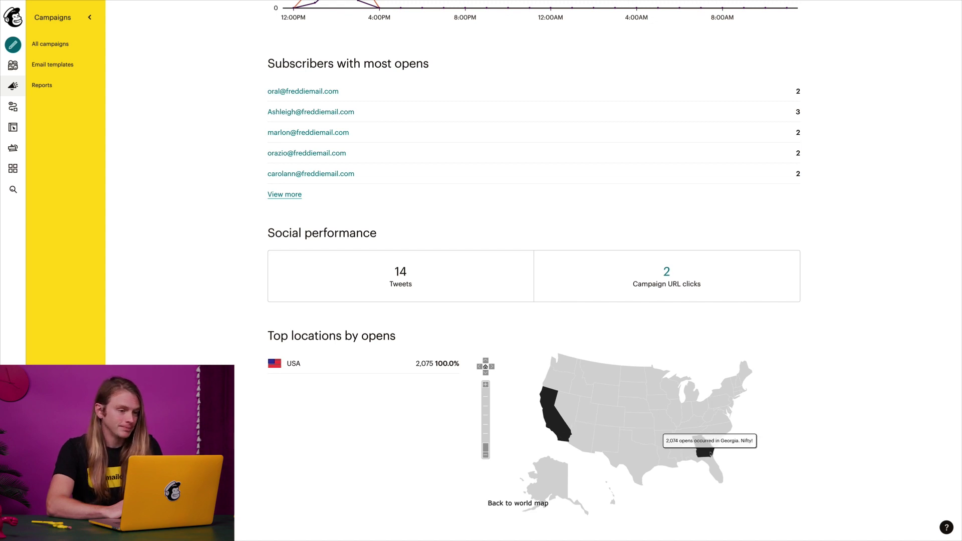
pyautogui.scroll(10, 710, 452)
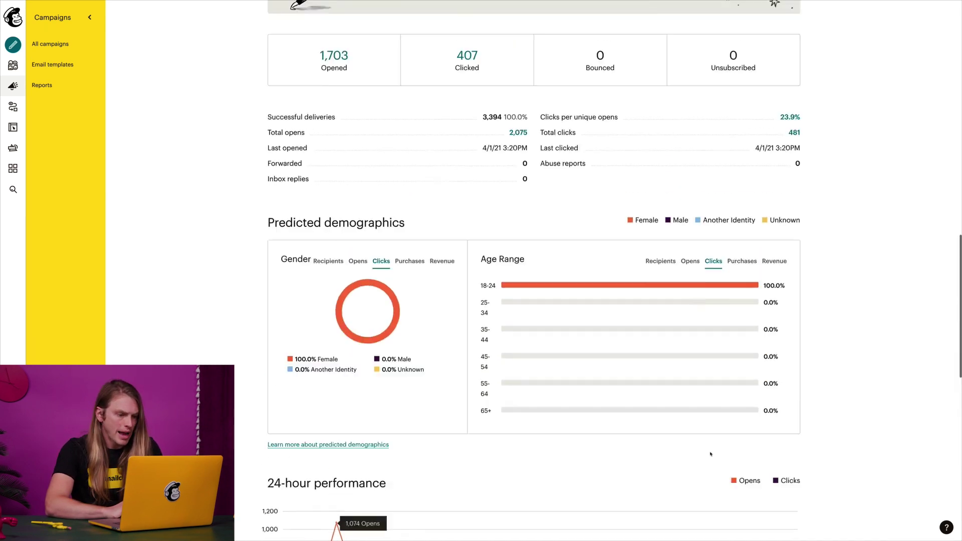
pyautogui.scroll(15, 711, 454)
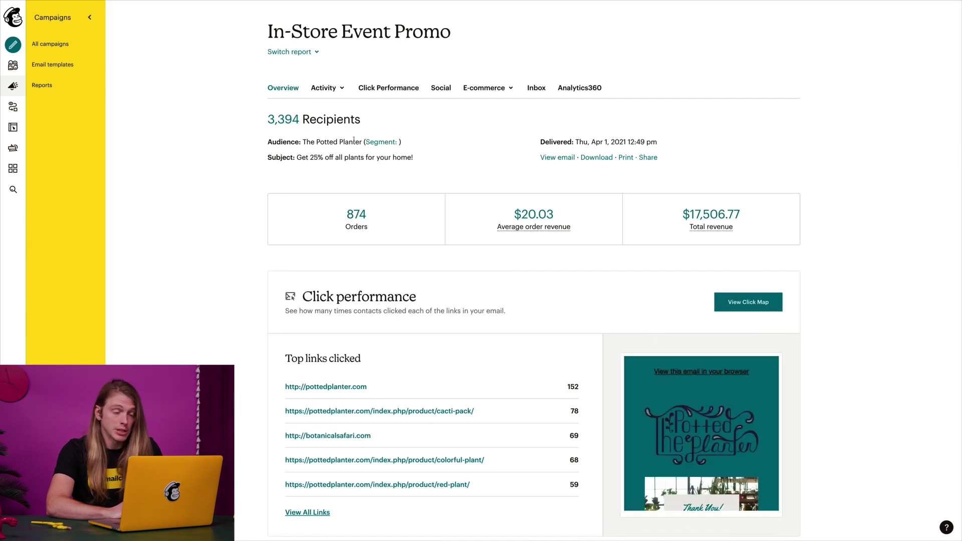
pyautogui.click(341, 94)
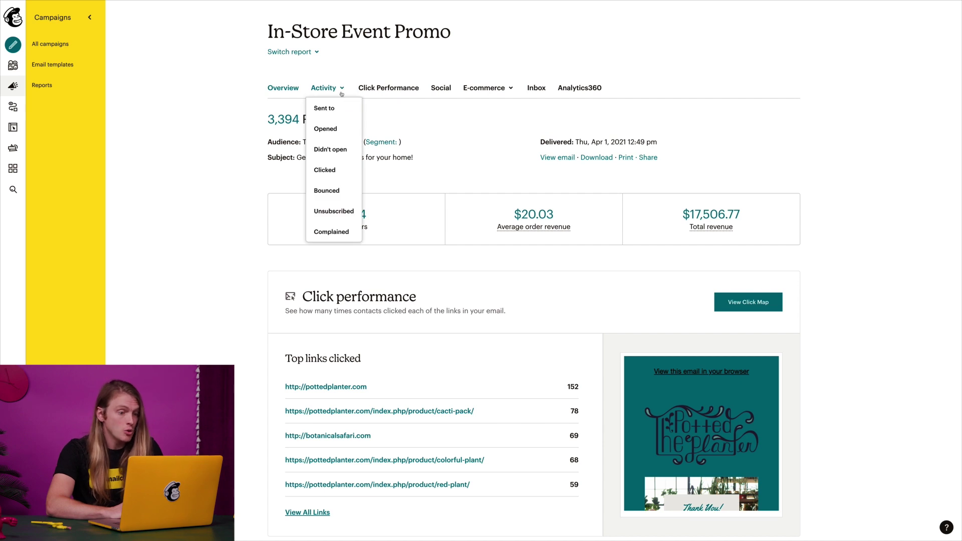
pyautogui.click(342, 94)
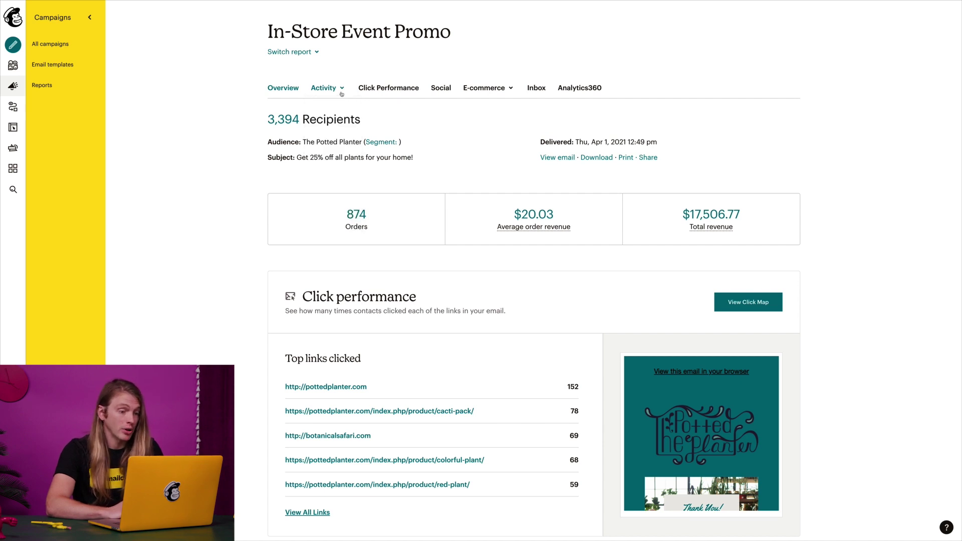
pyautogui.click(414, 94)
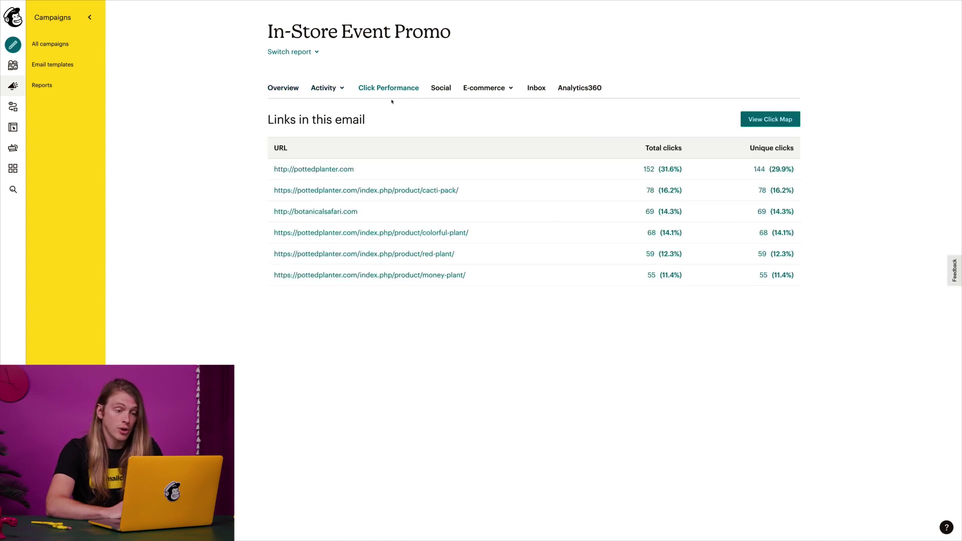
pyautogui.hotkey('alt', 'Left')
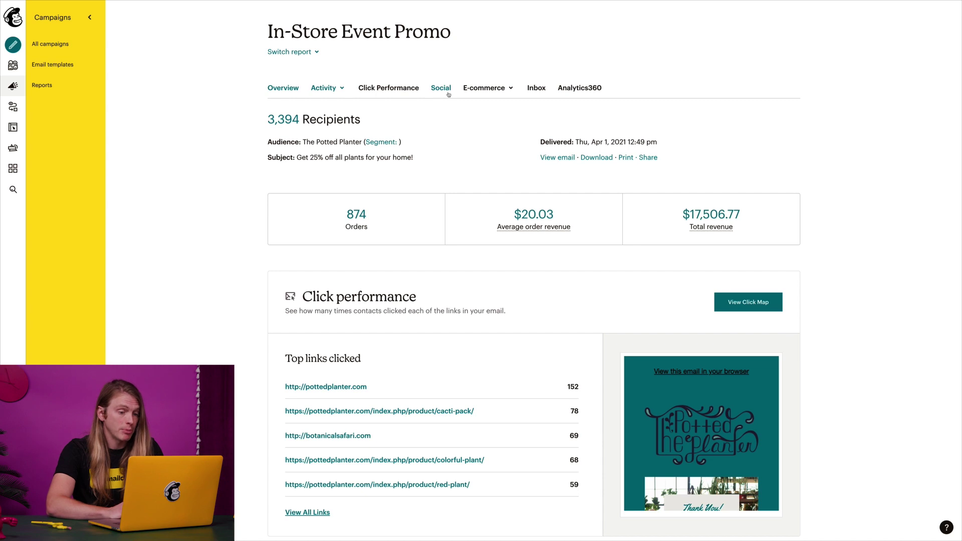
pyautogui.click(506, 93)
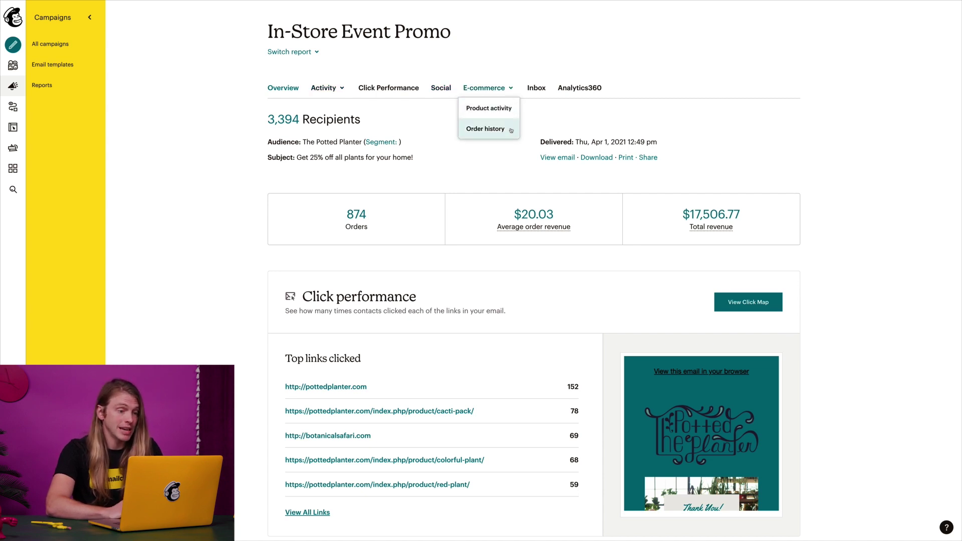
pyautogui.click(515, 92)
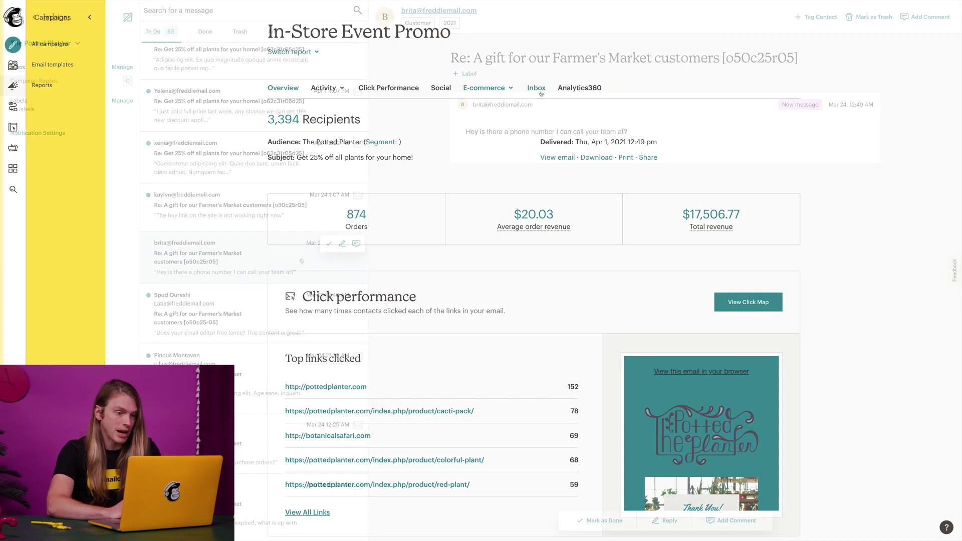